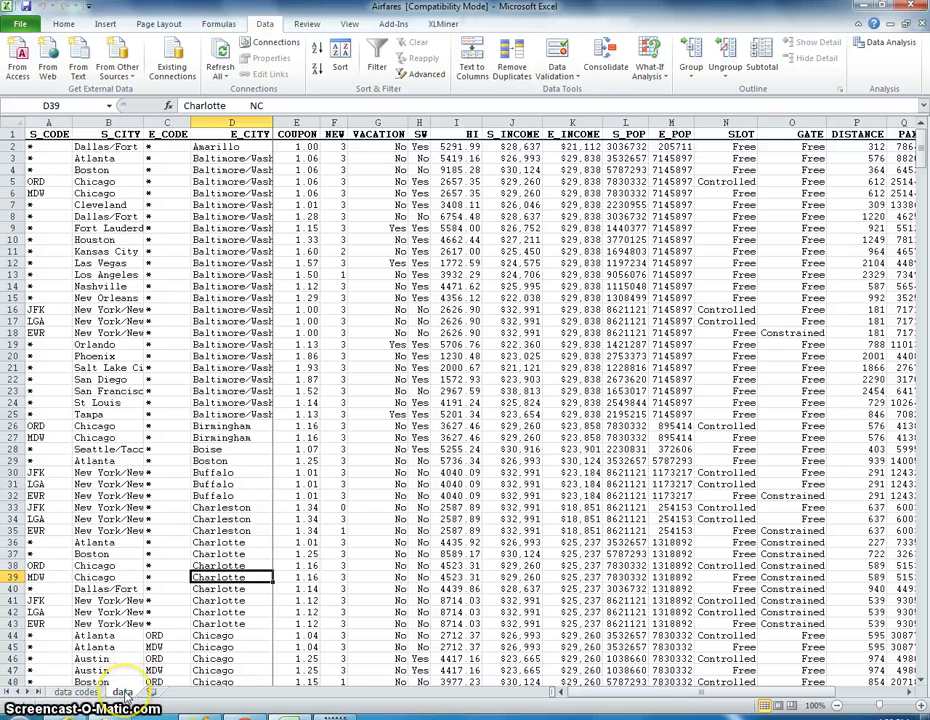
Create a copy of the data sheet at the end of the Airfares workbook.
{"action": "right_click", "coordinate": [122, 691]}
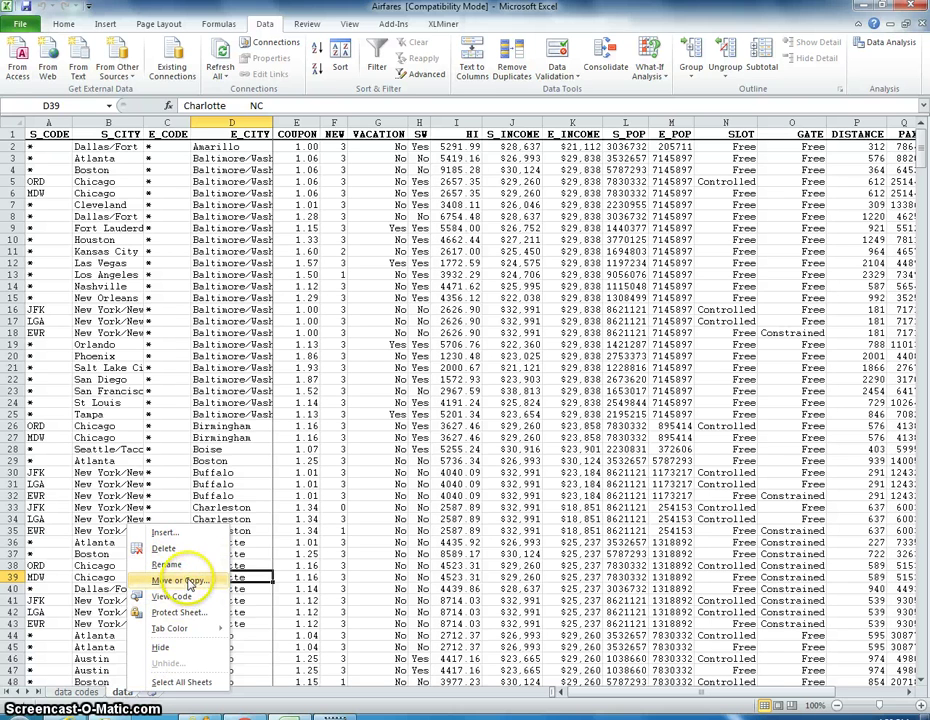
{"action": "left_click", "coordinate": [187, 583]}
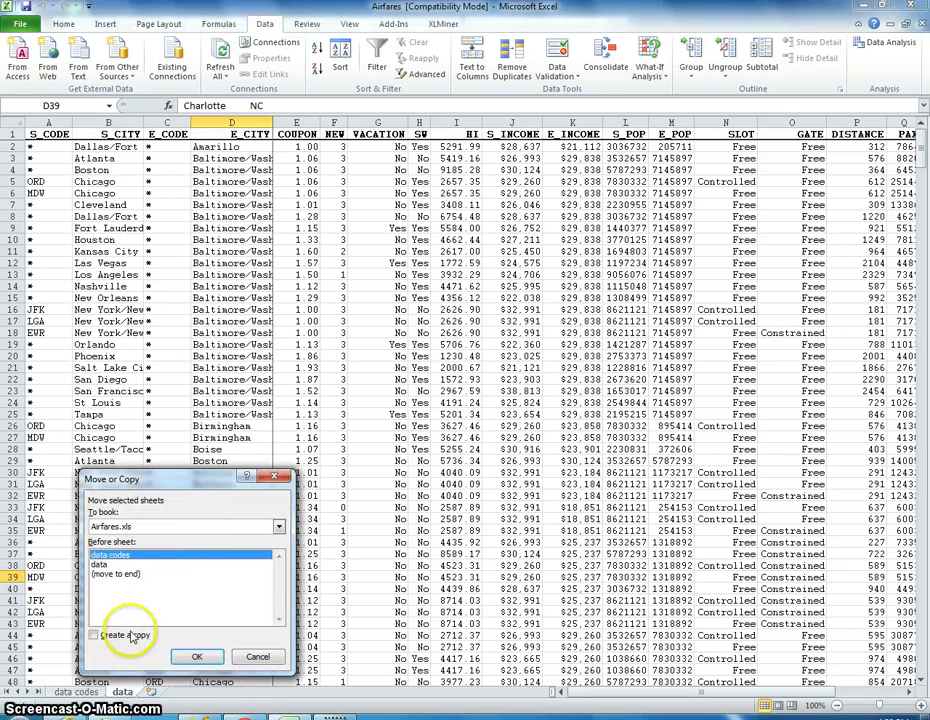
{"action": "left_click", "coordinate": [118, 574]}
{"action": "left_click", "coordinate": [203, 659]}
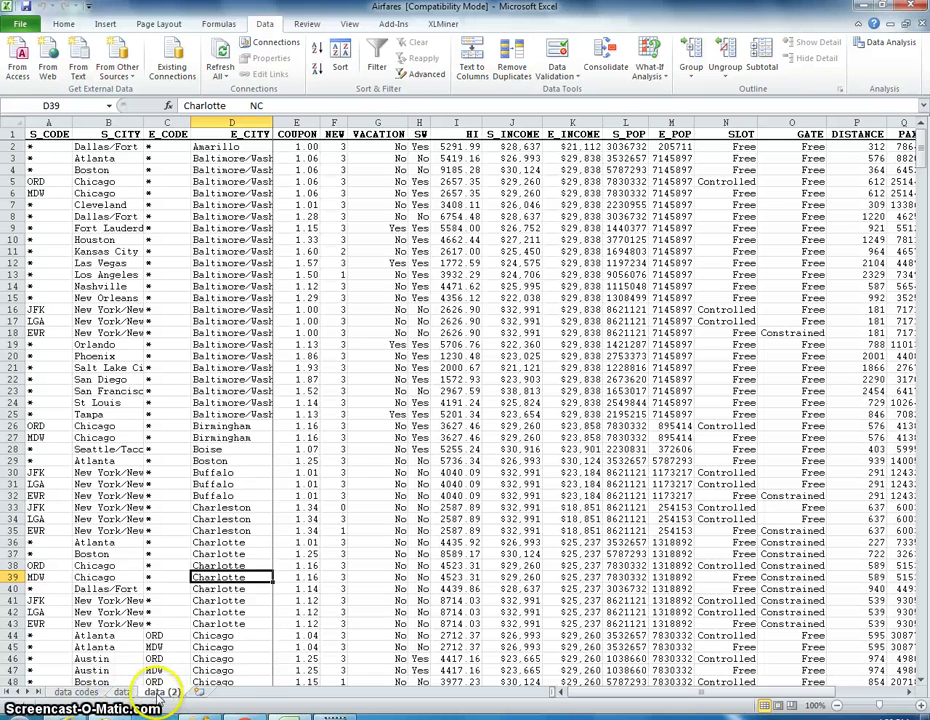
Rename the duplicated data sheet as copy_of_data.
{"action": "right_click", "coordinate": [157, 696]}
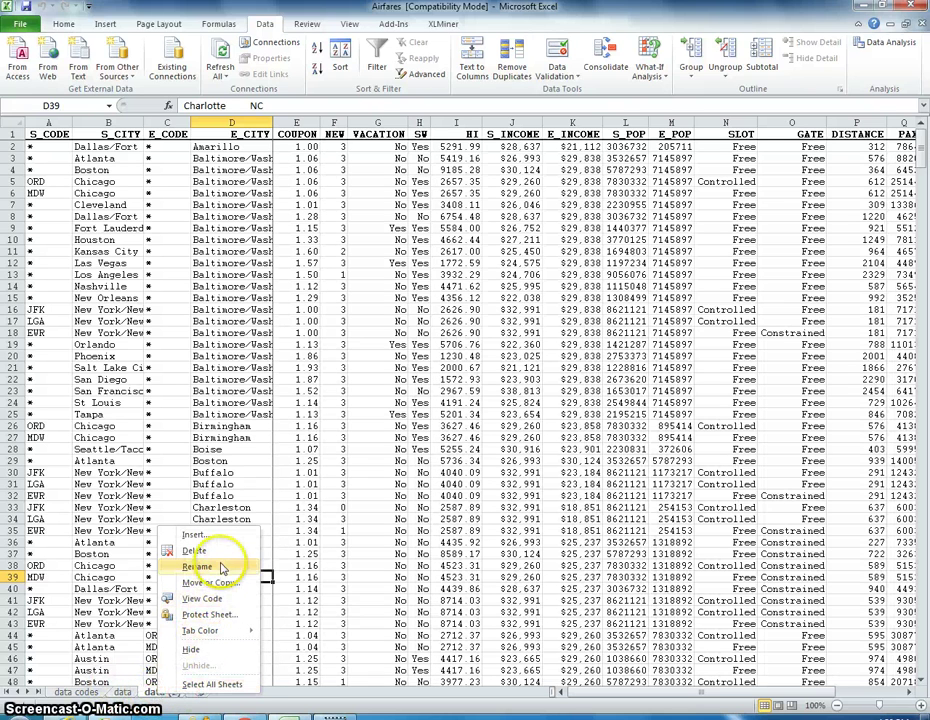
{"action": "left_click", "coordinate": [220, 567]}
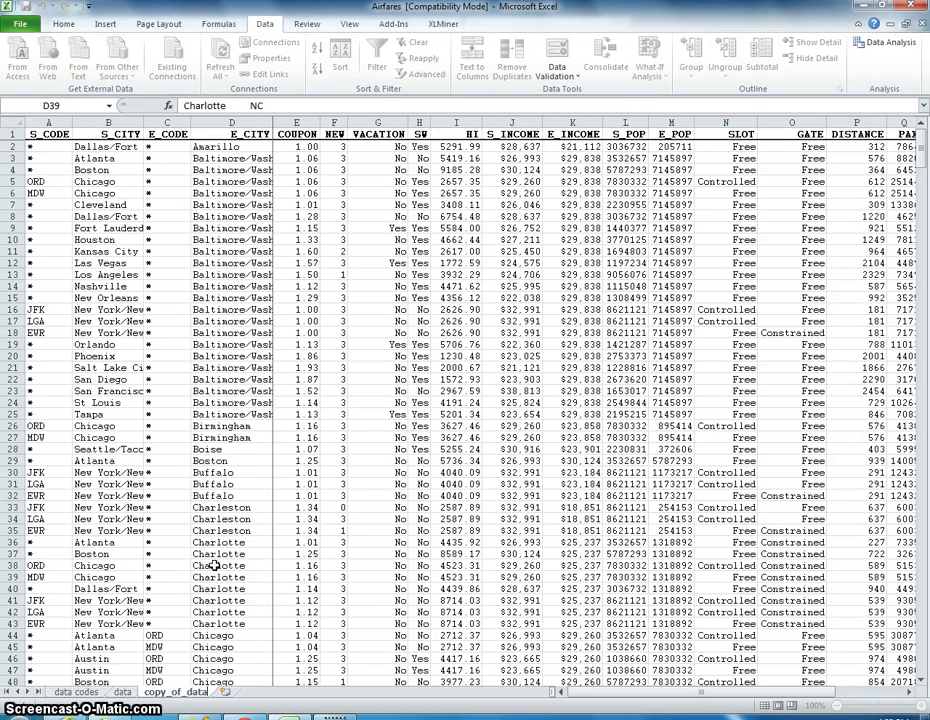
{"action": "key", "text": "Return"}
{"action": "left_click", "coordinate": [238, 552]}
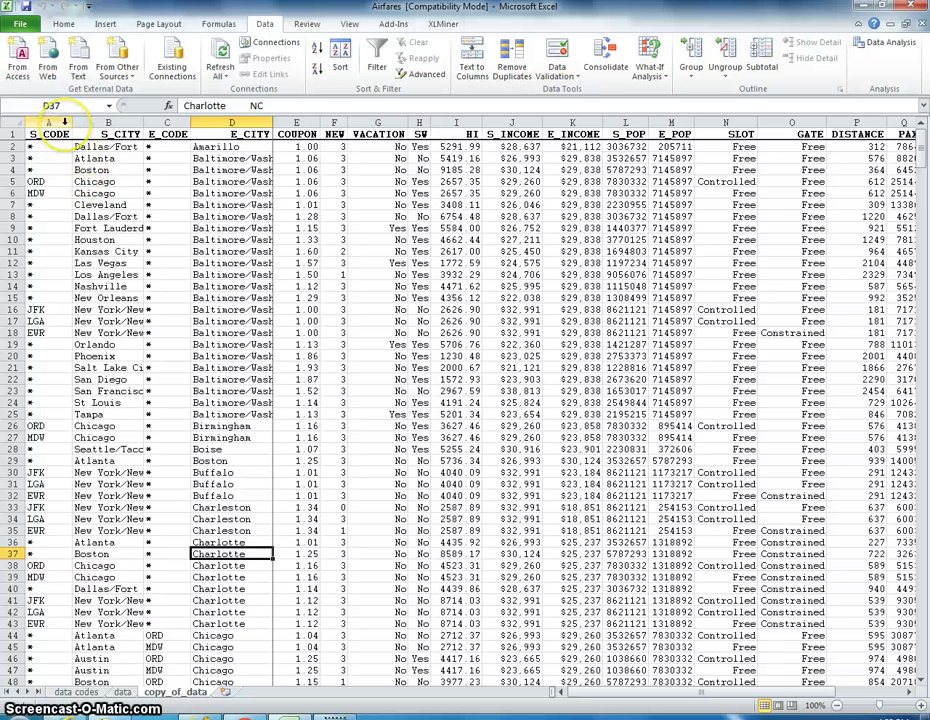
Delete the S_CODE, S_CITY, E_CODE and E_CITY columns from the copied sheet.
{"action": "left_click_drag", "start_coordinate": [47, 121], "coordinate": [290, 121]}
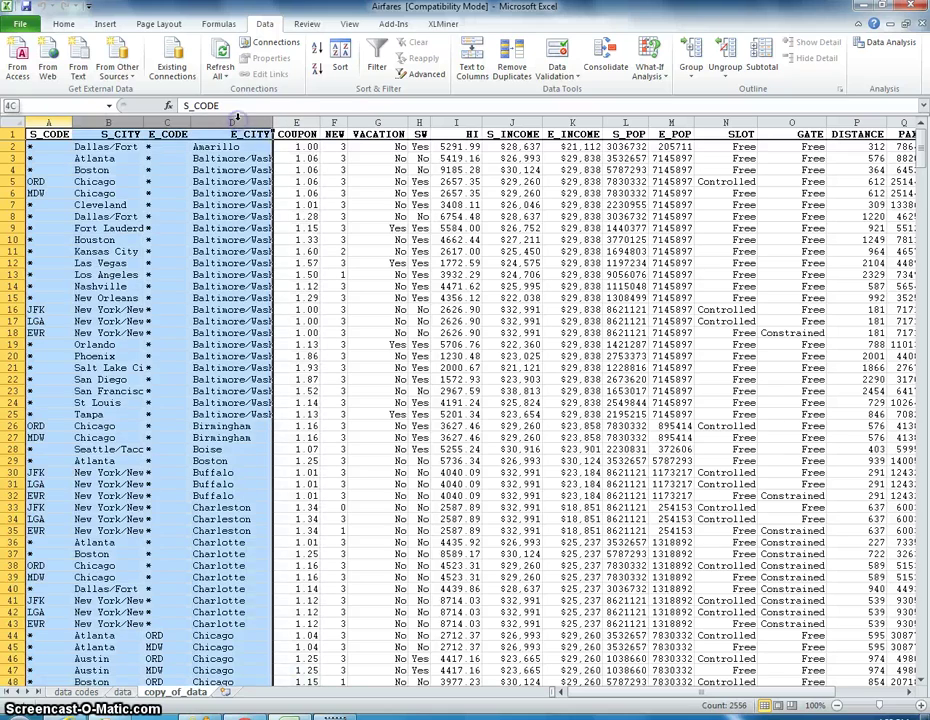
{"action": "right_click", "coordinate": [245, 121]}
{"action": "left_click", "coordinate": [280, 232]}
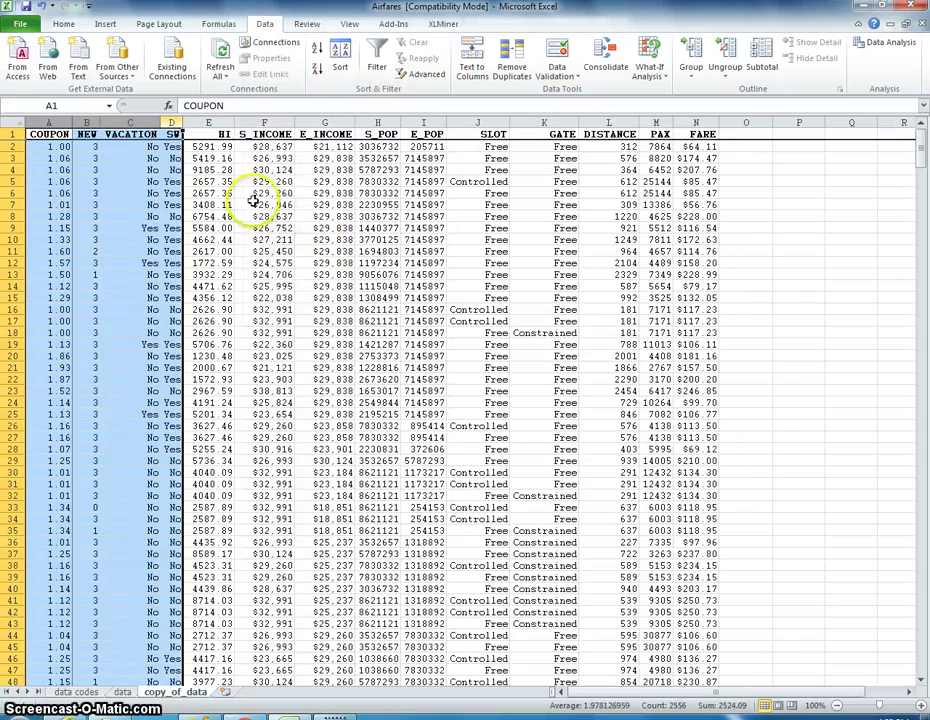
{"action": "left_click", "coordinate": [268, 204]}
Delete the categorical VACATION, SW, SLOT and GATE columns from the copied sheet.
{"action": "left_click", "coordinate": [130, 121]}
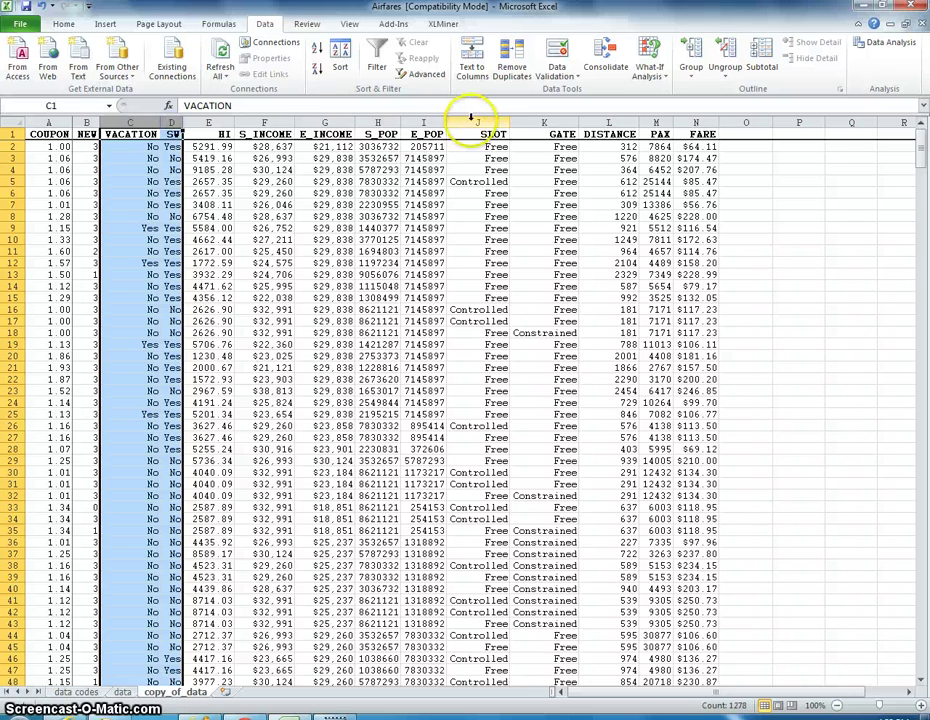
{"action": "left_click_drag", "start_coordinate": [478, 121], "coordinate": [548, 122]}
{"action": "right_click", "coordinate": [548, 122]}
{"action": "left_click", "coordinate": [587, 232]}
{"action": "left_click", "coordinate": [531, 247]}
{"action": "left_click", "coordinate": [490, 238]}
{"action": "scroll", "coordinate": [482, 240], "scroll_direction": "down", "scroll_amount": 16}
{"action": "scroll", "coordinate": [482, 240], "scroll_direction": "up", "scroll_amount": 16}
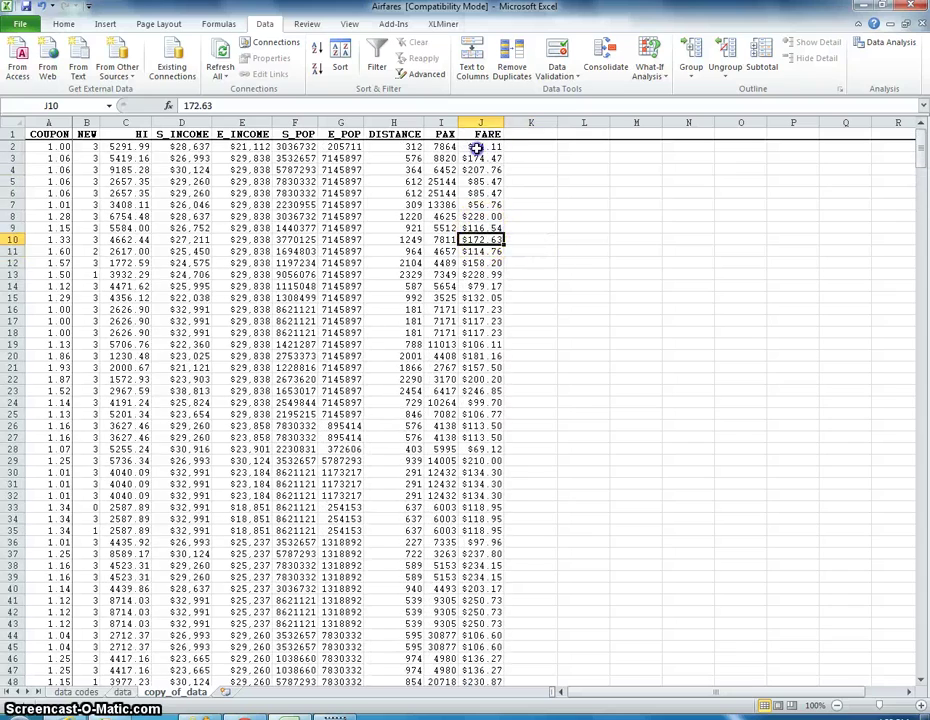
{"action": "left_click", "coordinate": [477, 148]}
{"action": "left_click", "coordinate": [535, 192]}
{"action": "left_click", "coordinate": [890, 43]}
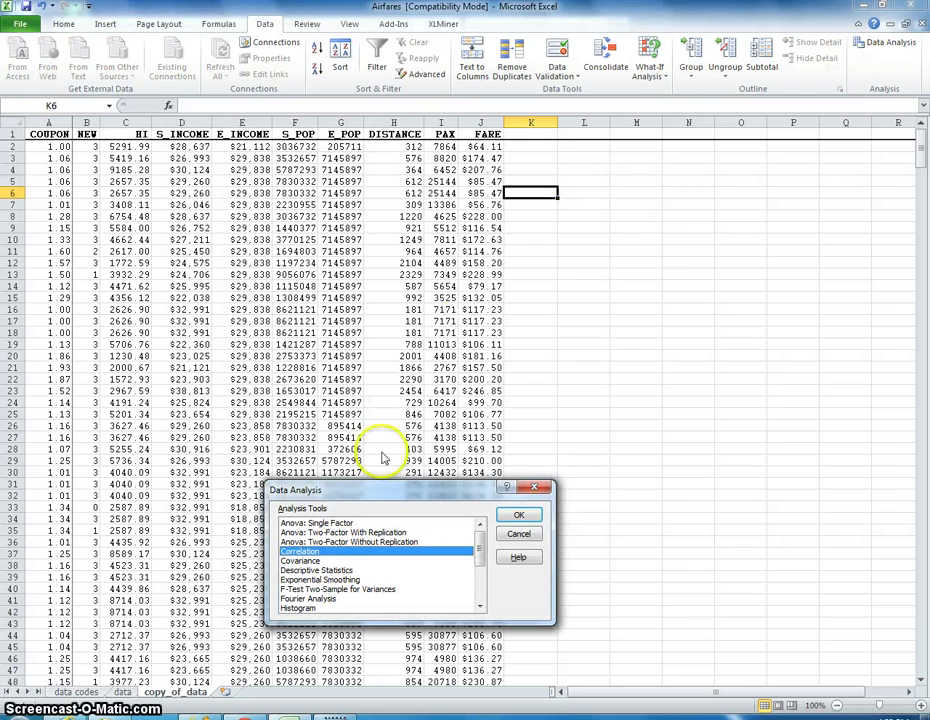
{"action": "left_click", "coordinate": [503, 541]}
{"action": "left_click", "coordinate": [485, 402]}
Check in the Excel options whether the Analysis ToolPak add-in is active.
{"action": "left_click", "coordinate": [21, 24]}
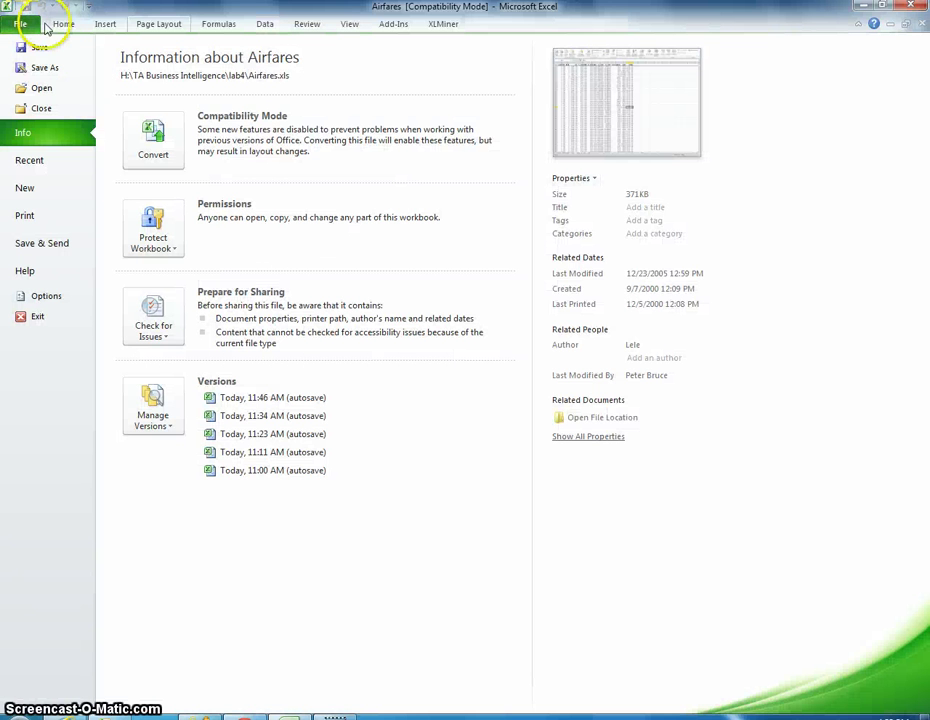
{"action": "left_click", "coordinate": [264, 24]}
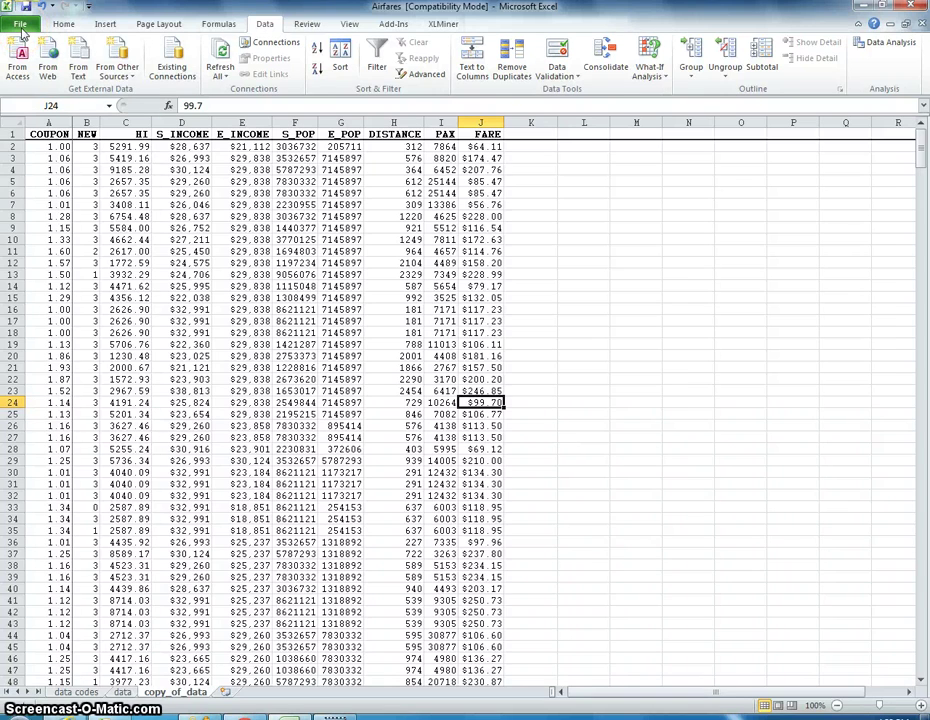
{"action": "left_click", "coordinate": [20, 25]}
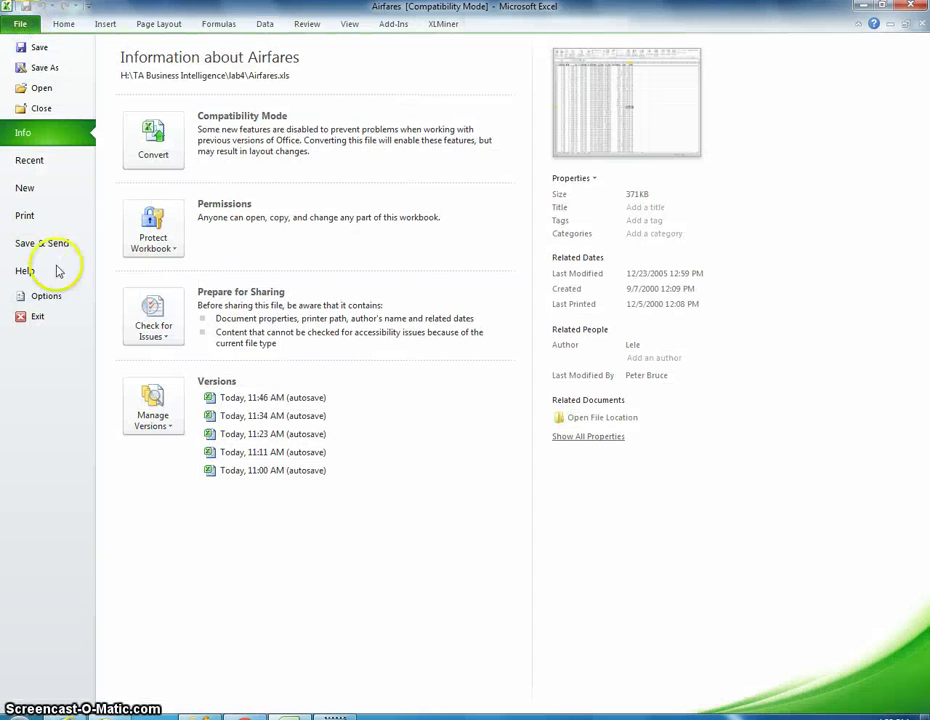
{"action": "left_click", "coordinate": [56, 297]}
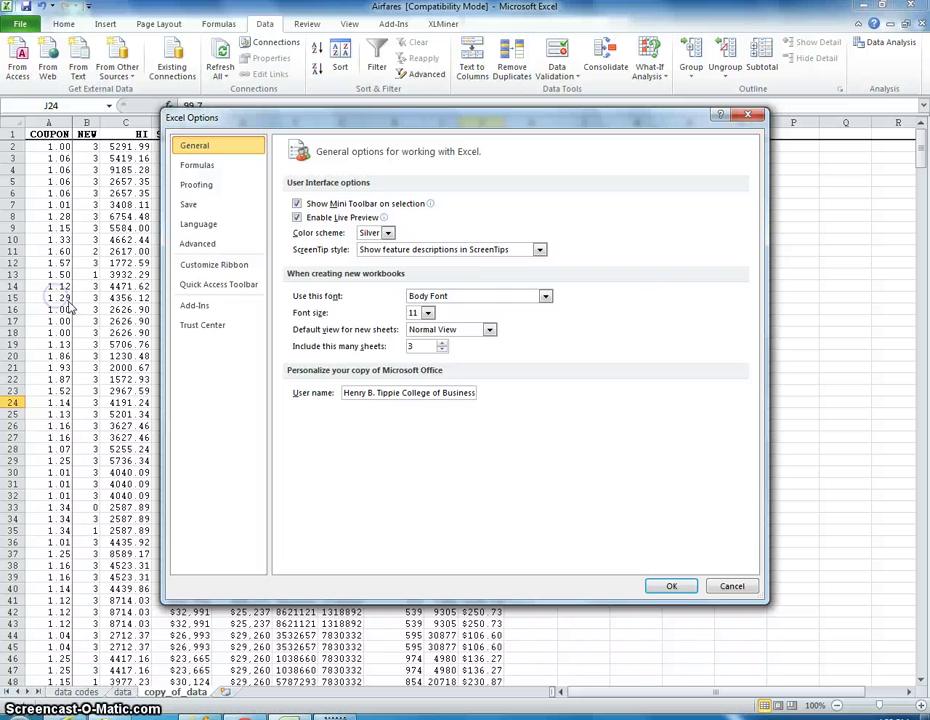
{"action": "left_click", "coordinate": [204, 307]}
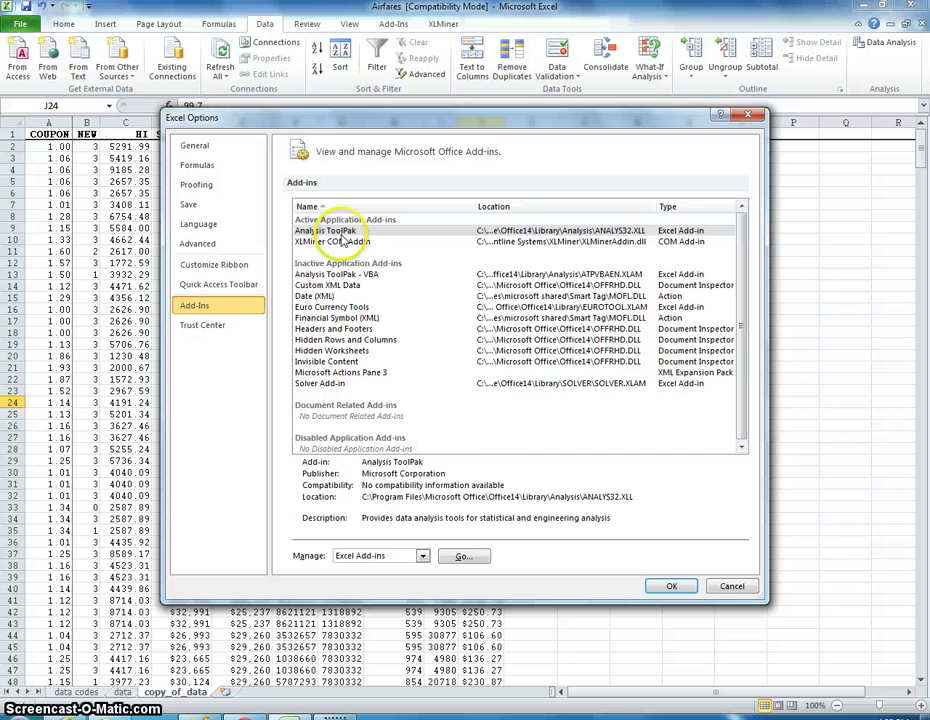
{"action": "left_click", "coordinate": [732, 587]}
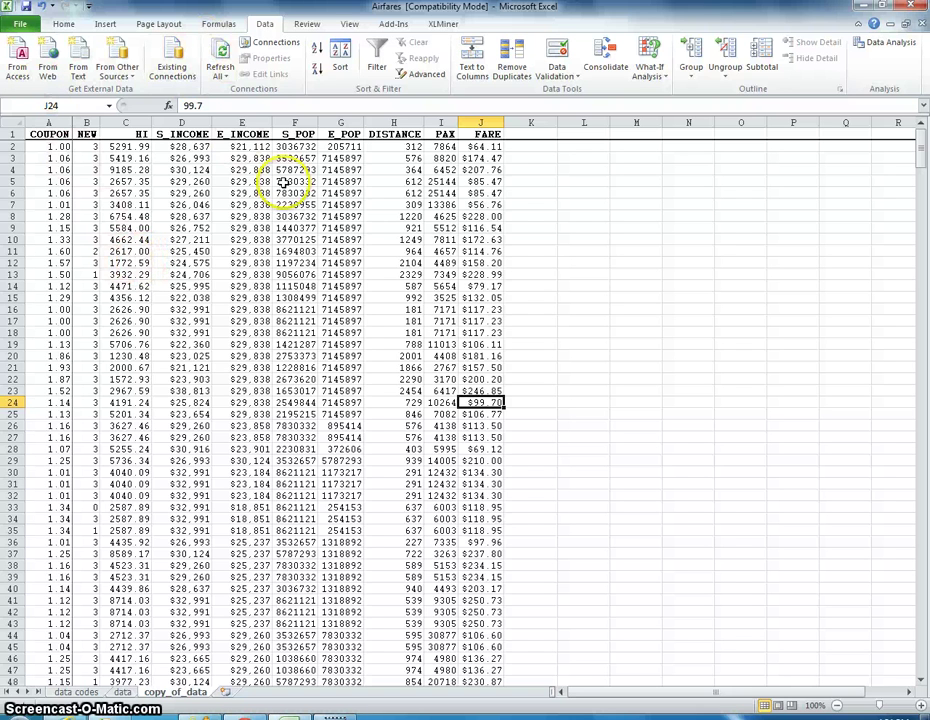
Run a Correlation analysis on columns A:J with labels in the first row, output to a new worksheet named correlation_matrix.
{"action": "left_click", "coordinate": [555, 193]}
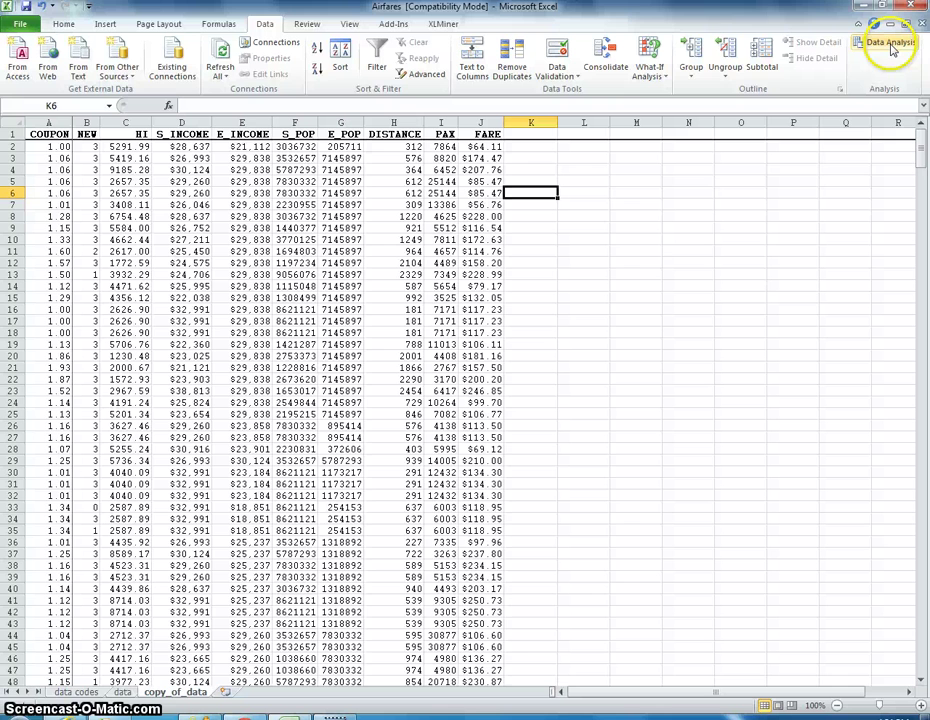
{"action": "left_click", "coordinate": [886, 45]}
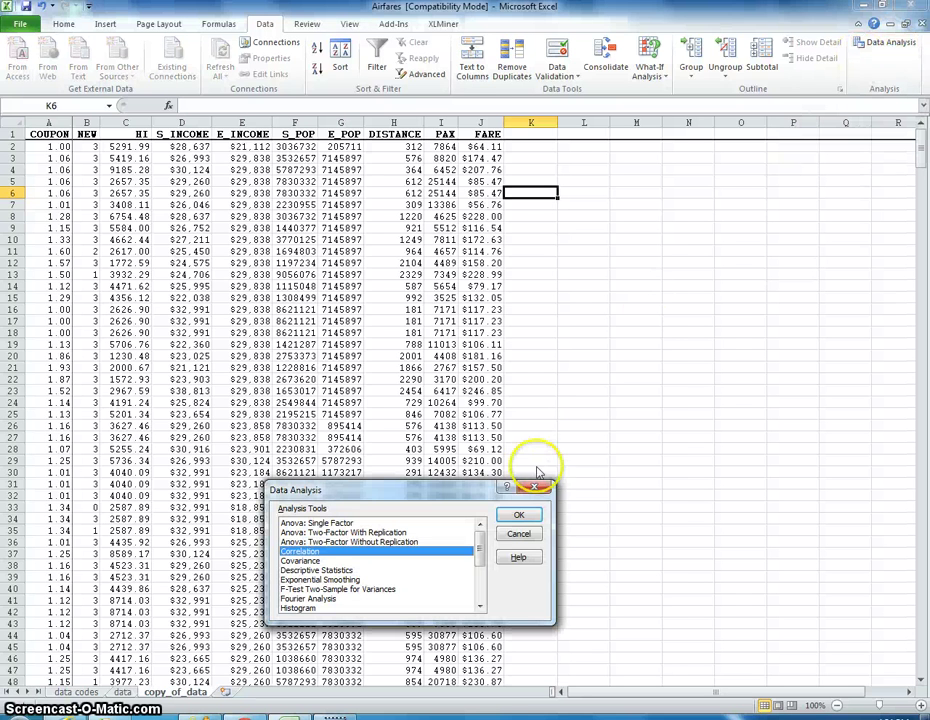
{"action": "left_click", "coordinate": [519, 515]}
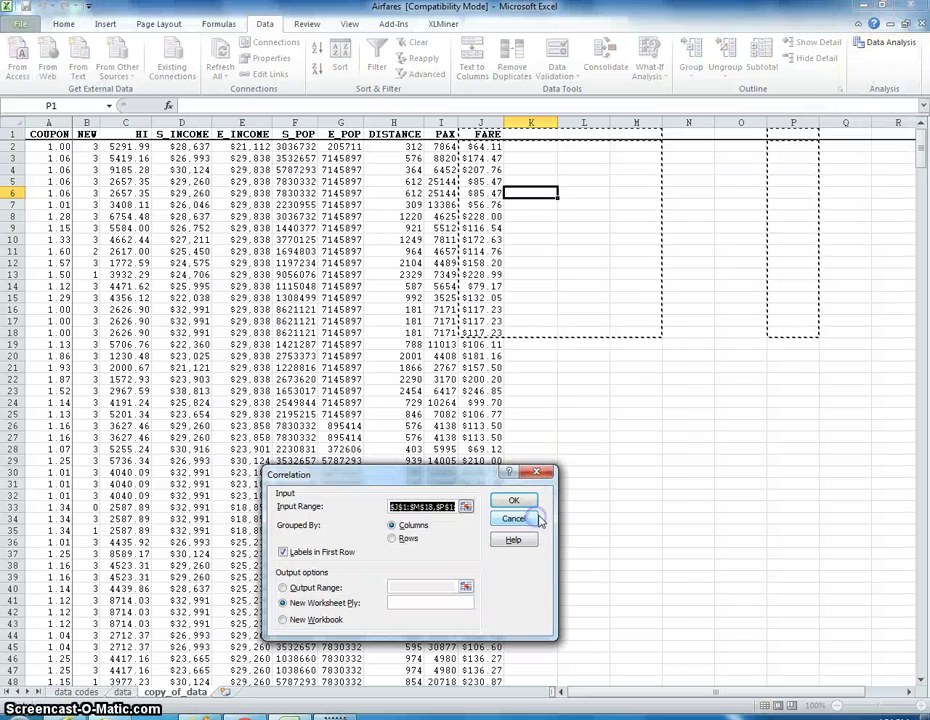
{"action": "left_click", "coordinate": [466, 509]}
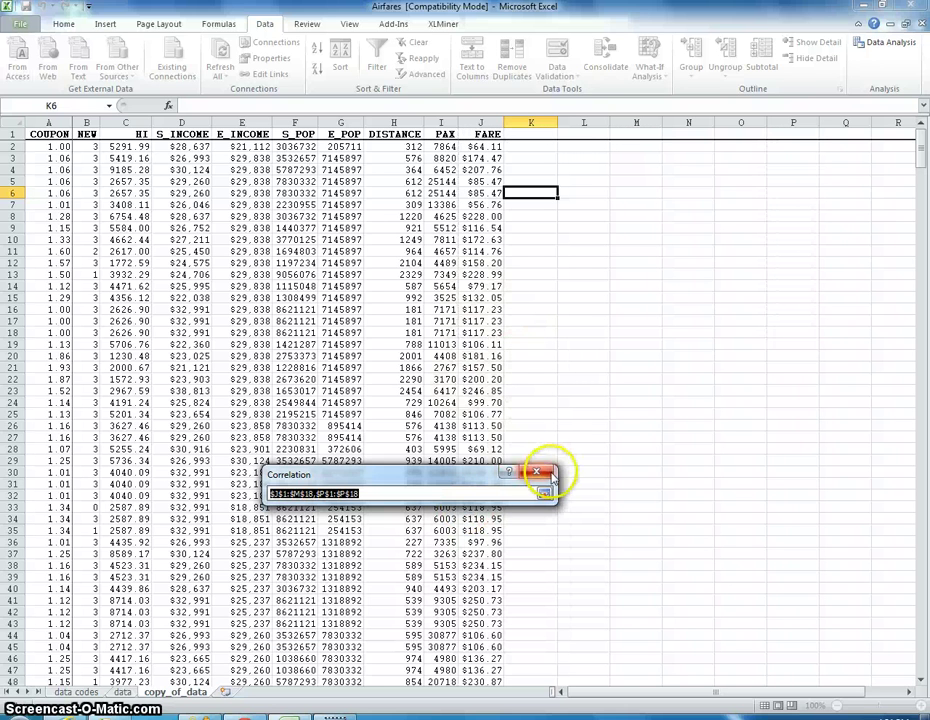
{"action": "left_click_drag", "start_coordinate": [486, 122], "coordinate": [30, 126]}
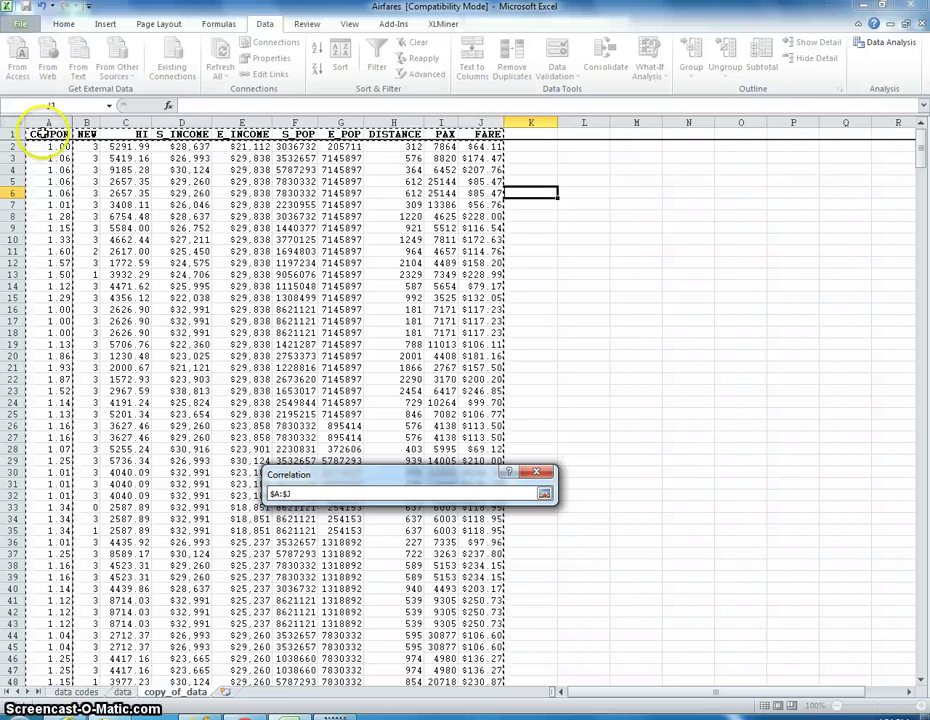
{"action": "left_click", "coordinate": [544, 493]}
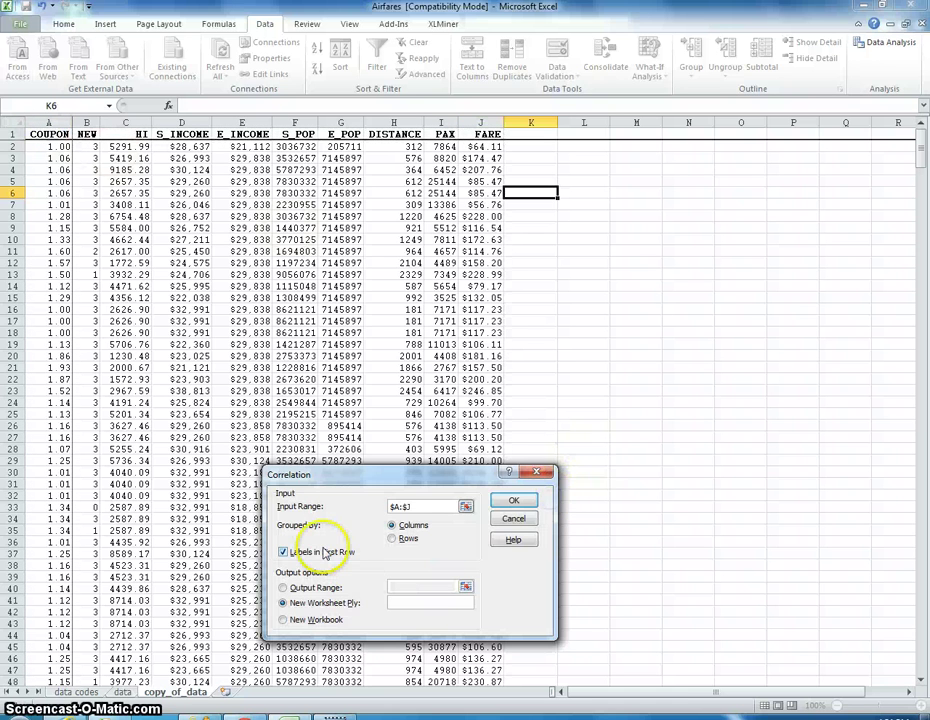
{"action": "left_click", "coordinate": [331, 556]}
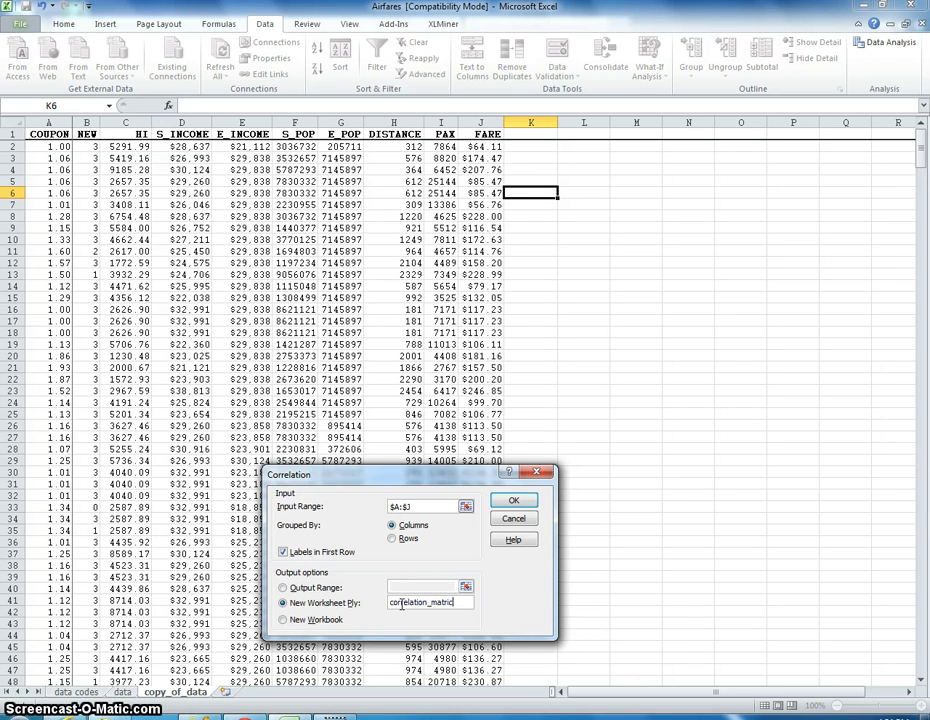
{"action": "left_click", "coordinate": [515, 500]}
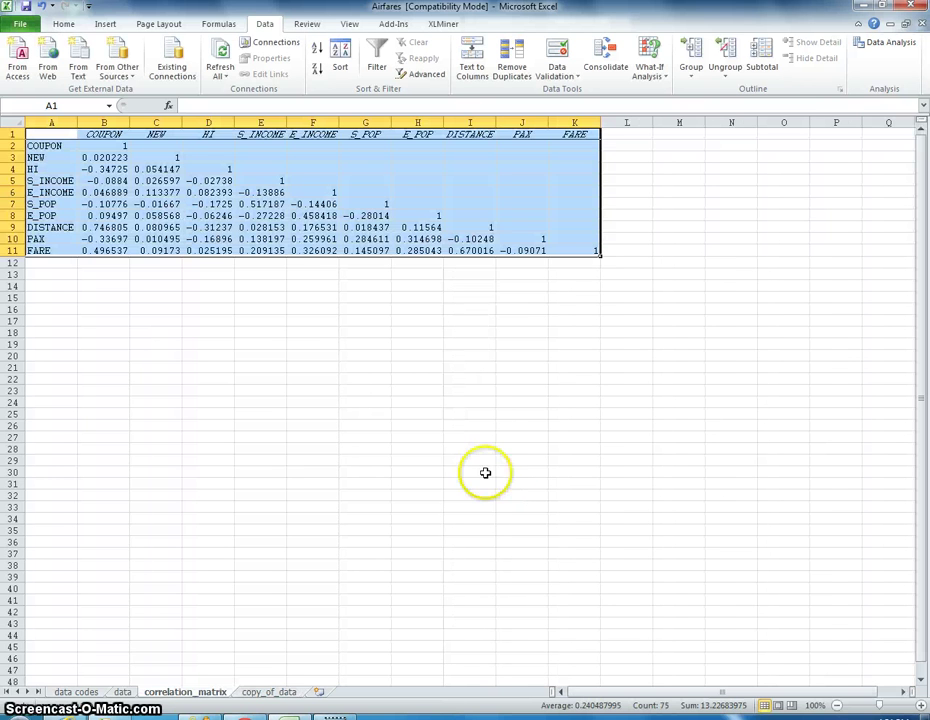
Format the correlation coefficients in B2:K11 as Number with 2 decimal places.
{"action": "left_click", "coordinate": [132, 298]}
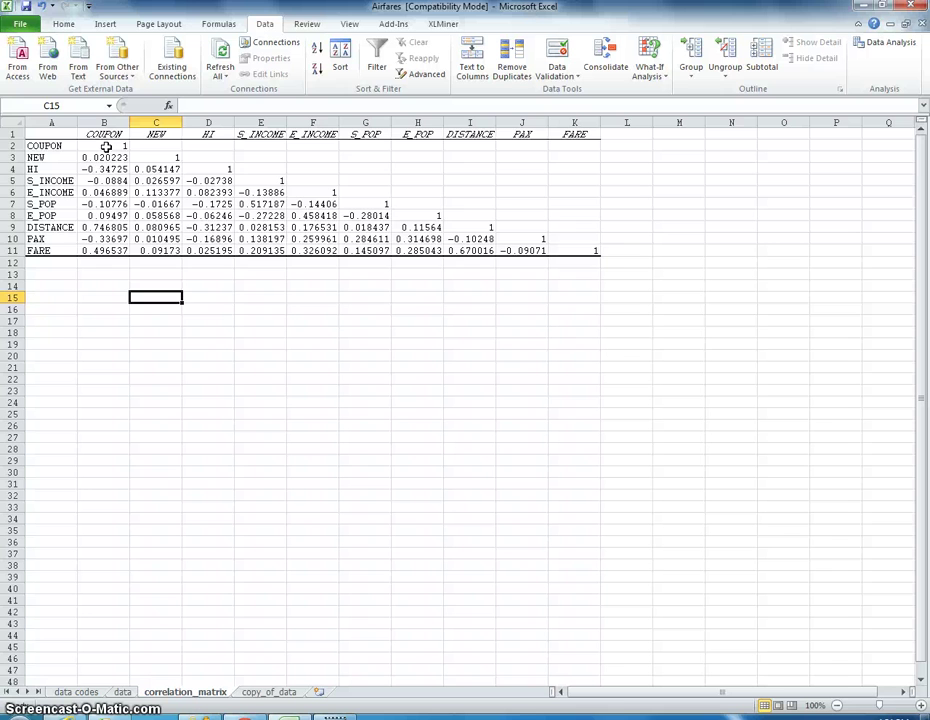
{"action": "left_click_drag", "start_coordinate": [106, 147], "coordinate": [555, 250]}
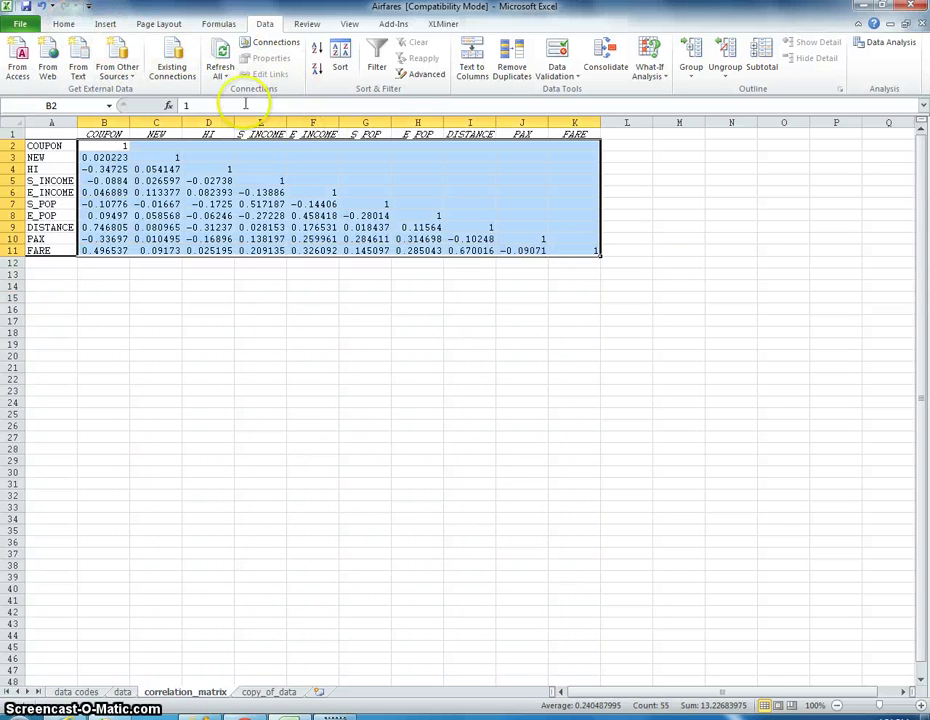
{"action": "right_click", "coordinate": [313, 165]}
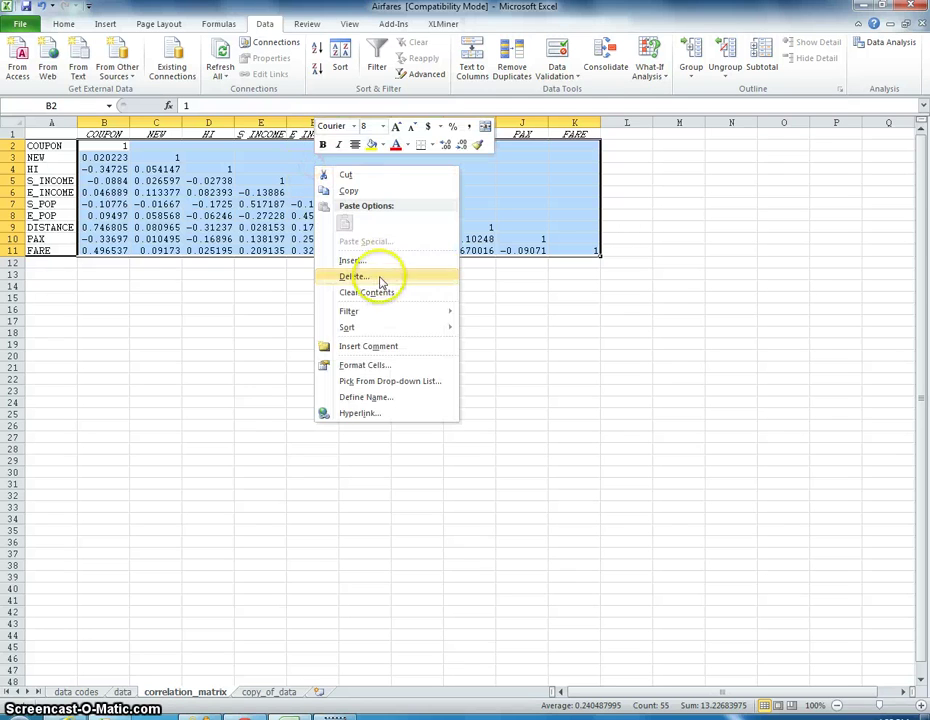
{"action": "left_click", "coordinate": [378, 366]}
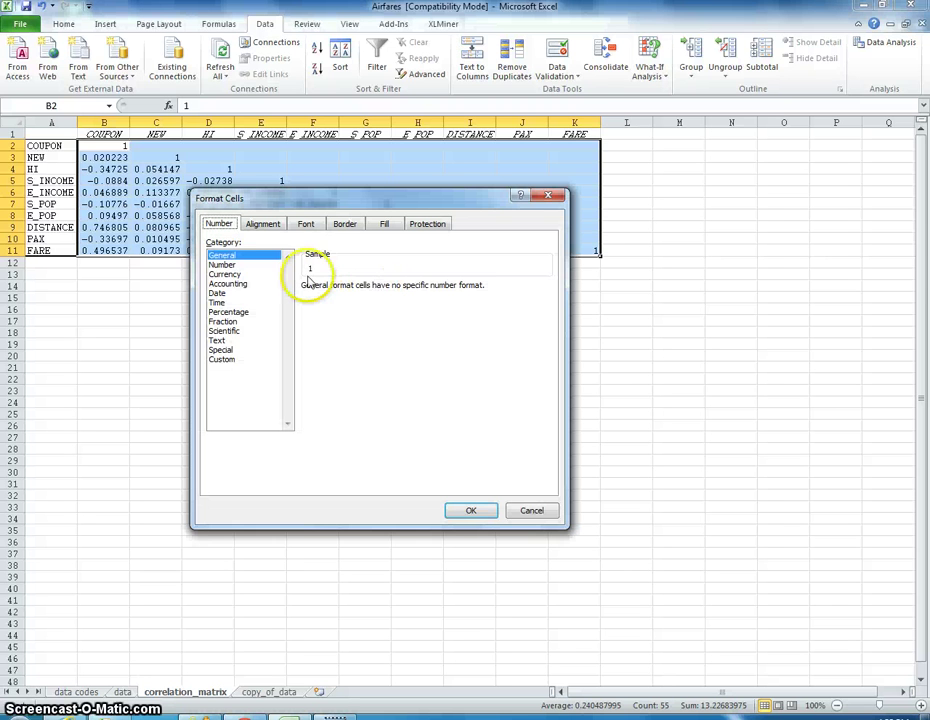
{"action": "left_click", "coordinate": [238, 266]}
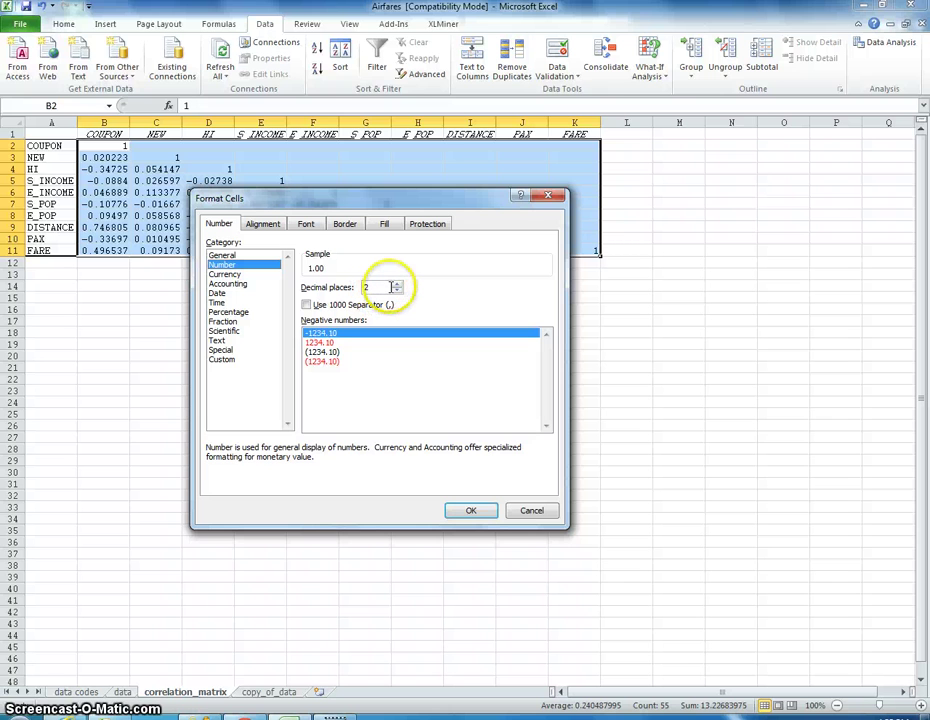
{"action": "left_click", "coordinate": [471, 510]}
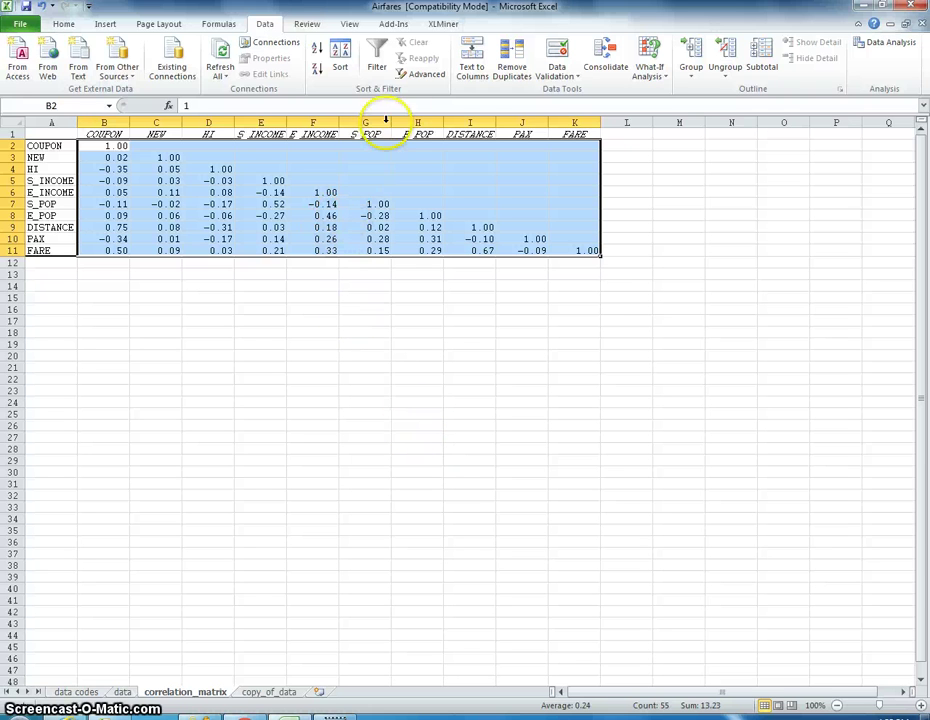
Apply the green-yellow-red color scale as conditional formatting to the coefficients in B2:K11.
{"action": "left_click", "coordinate": [75, 26]}
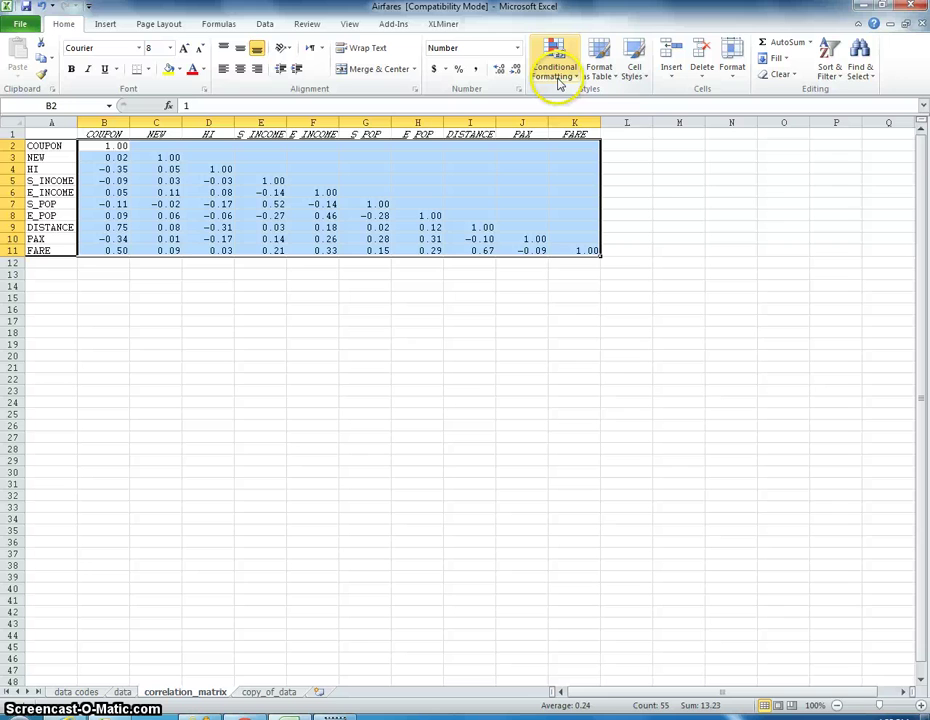
{"action": "left_click", "coordinate": [293, 318]}
{"action": "left_click_drag", "start_coordinate": [105, 146], "coordinate": [566, 247]}
{"action": "left_click", "coordinate": [555, 68]}
{"action": "mouse_move", "coordinate": [600, 197]}
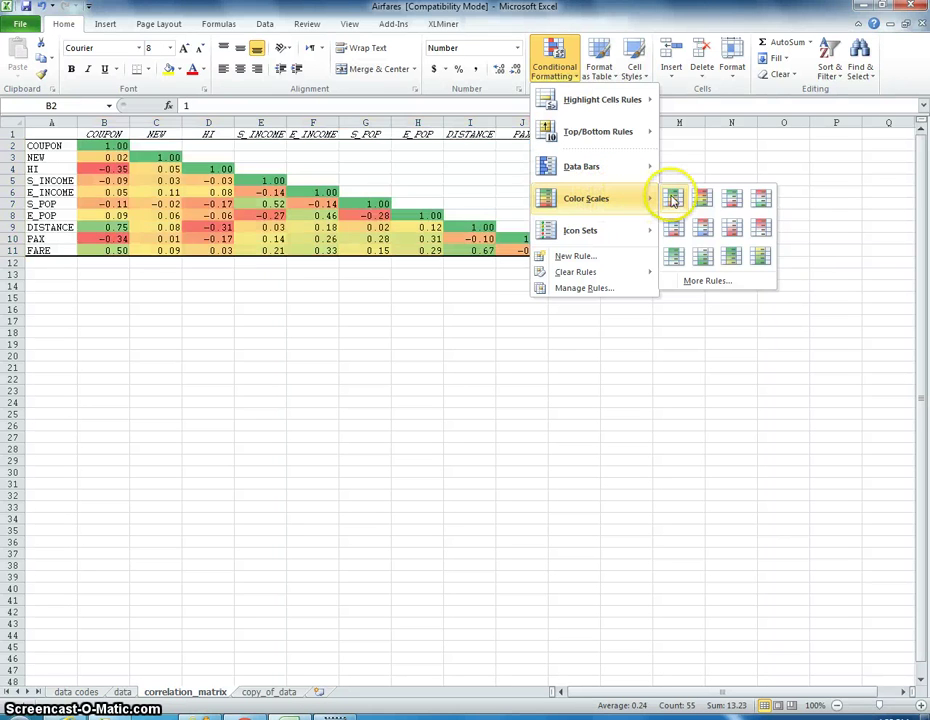
{"action": "left_click", "coordinate": [672, 200]}
{"action": "left_click", "coordinate": [480, 285]}
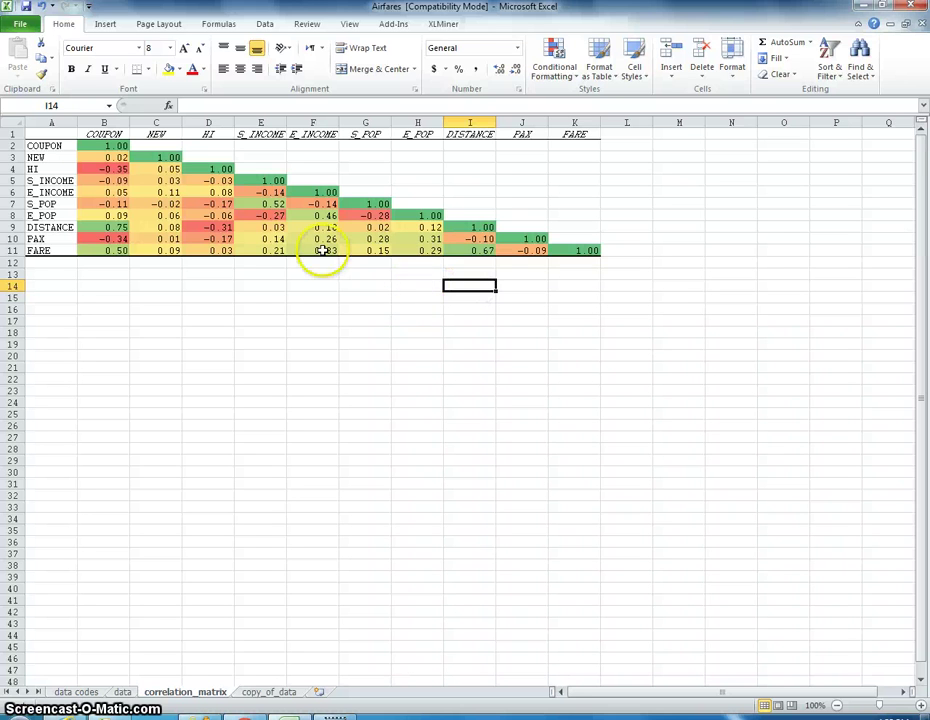
Examine the matrix's diagonal cells and the NEW–PAX, HI–DISTANCE, DISTANCE–FARE and COUPON–DISTANCE coefficients.
{"action": "left_click", "coordinate": [107, 145]}
{"action": "left_click", "coordinate": [150, 157]}
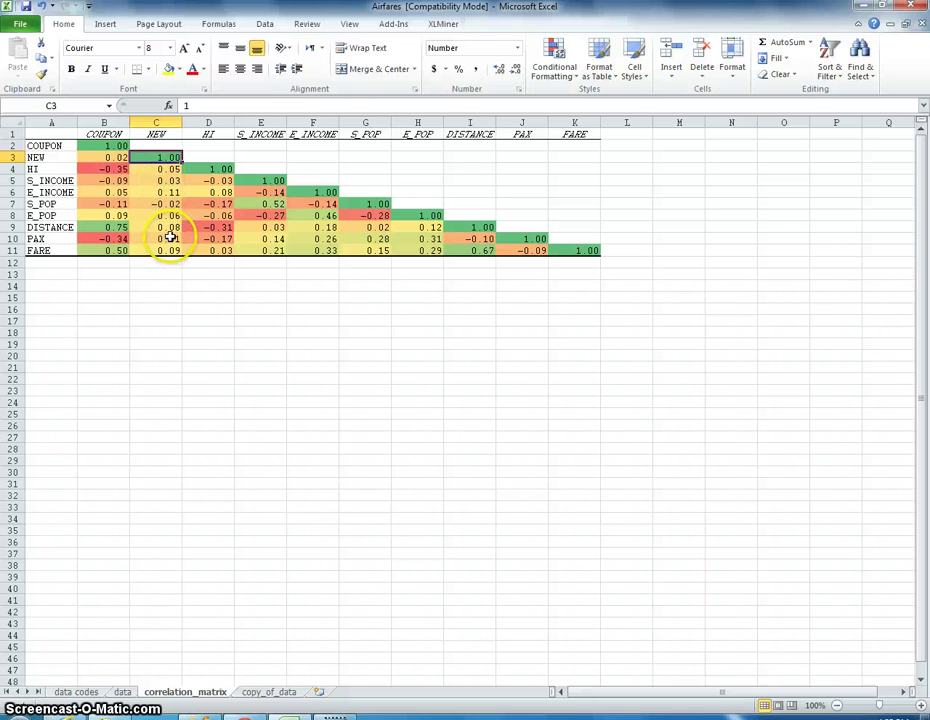
{"action": "left_click", "coordinate": [168, 240]}
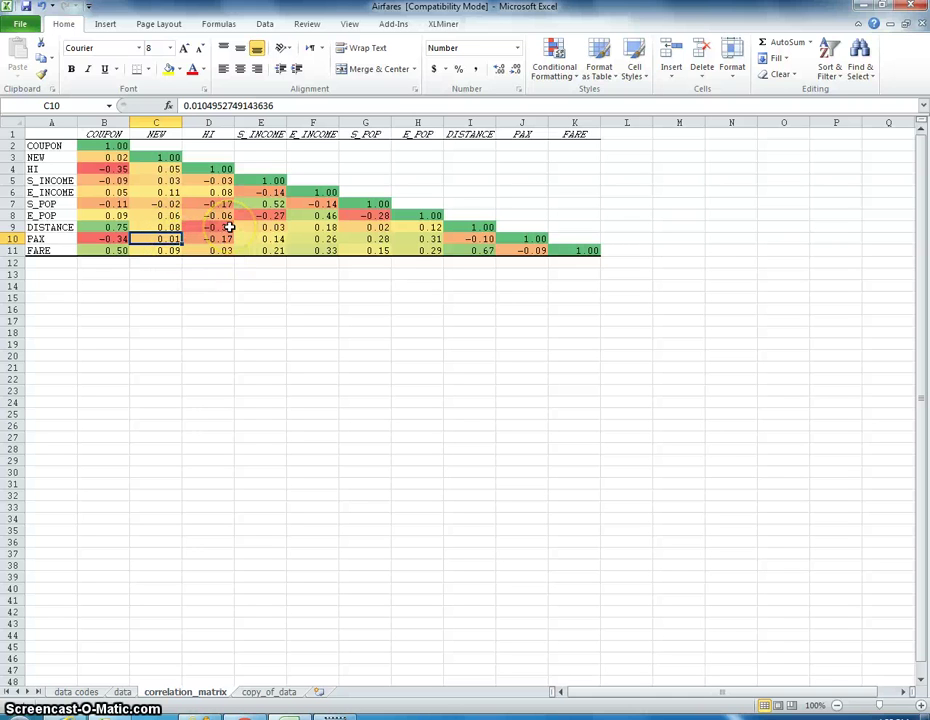
{"action": "left_click", "coordinate": [229, 227]}
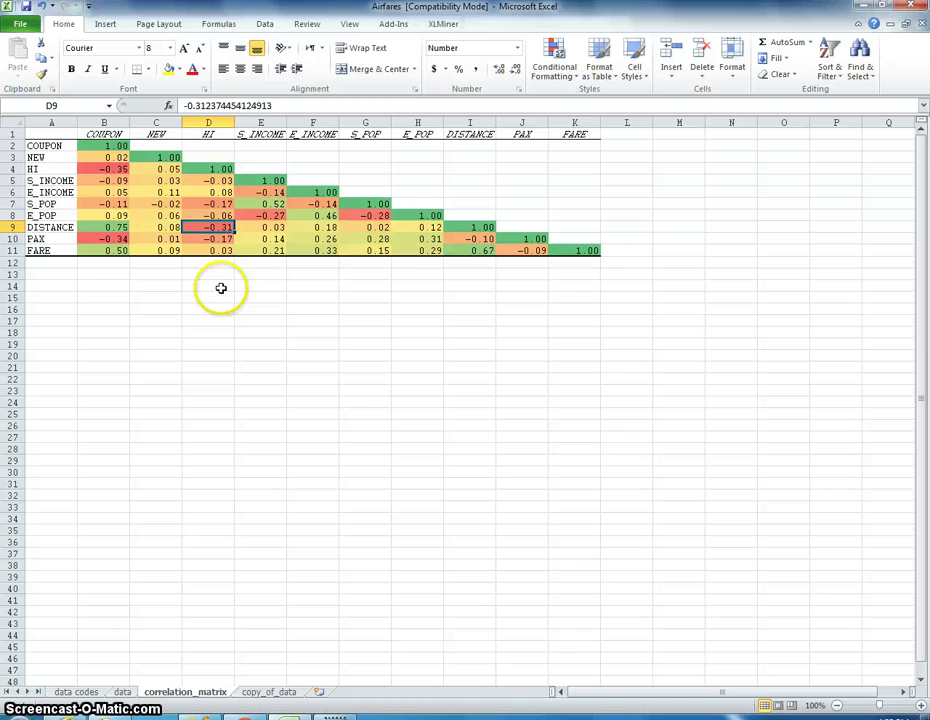
{"action": "left_click", "coordinate": [488, 250]}
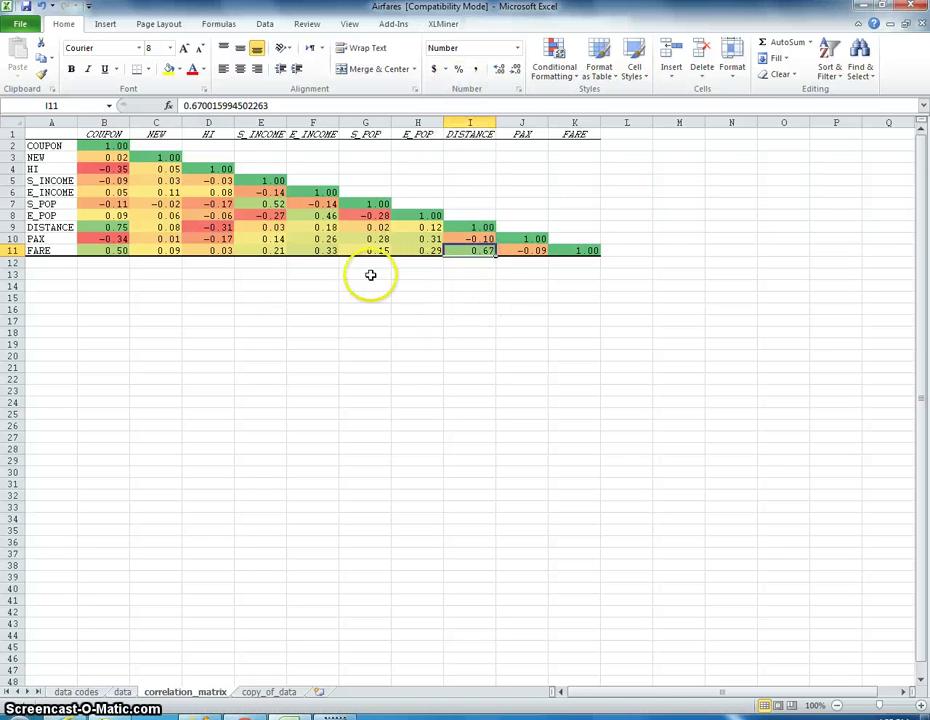
{"action": "left_click", "coordinate": [113, 229]}
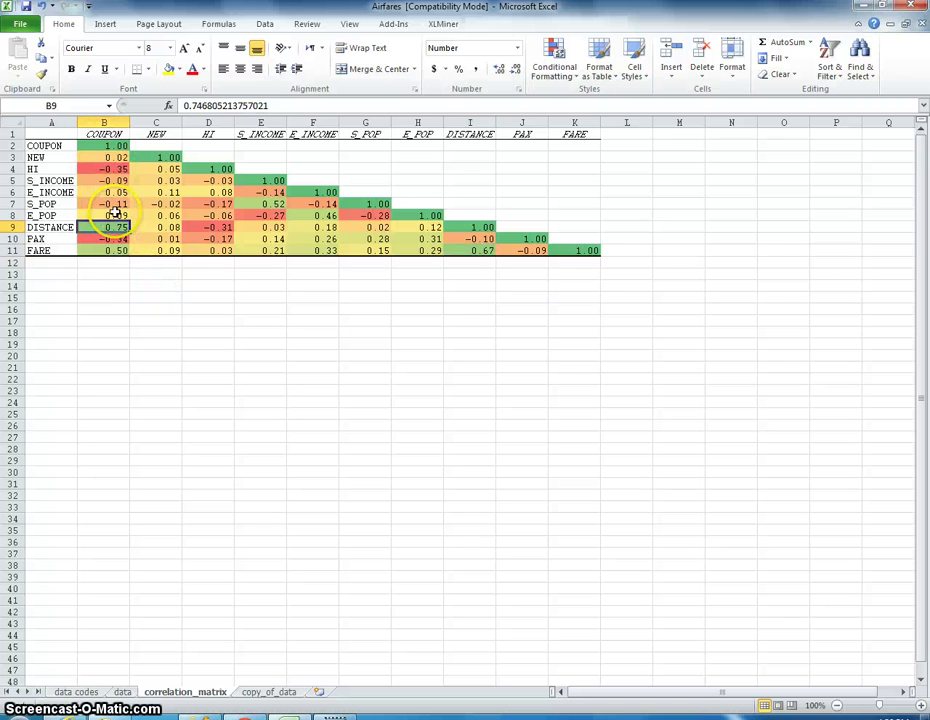
{"action": "left_click", "coordinate": [313, 274]}
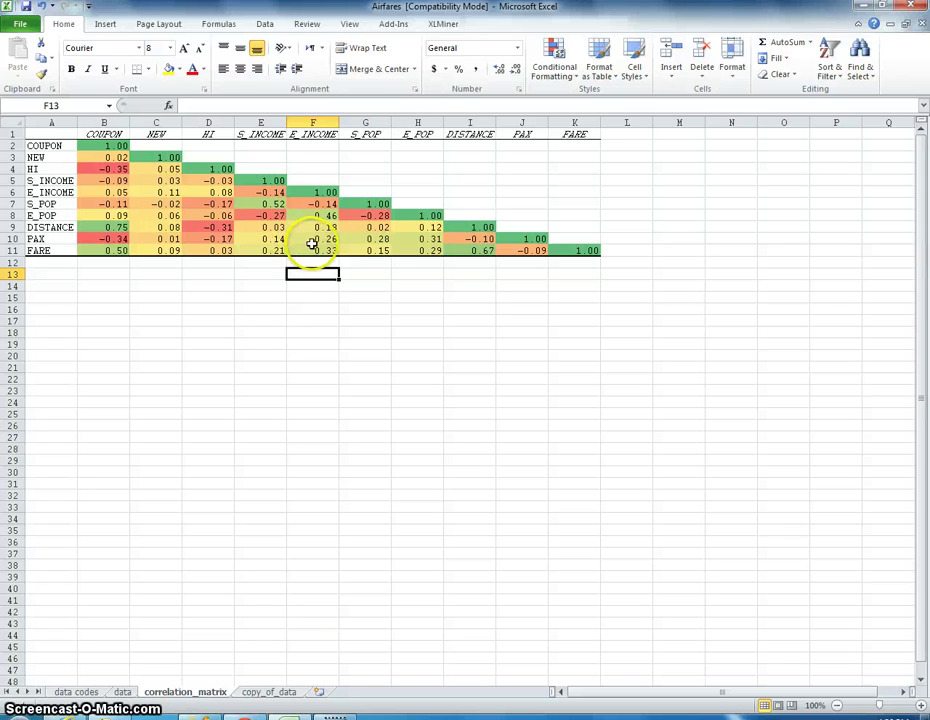